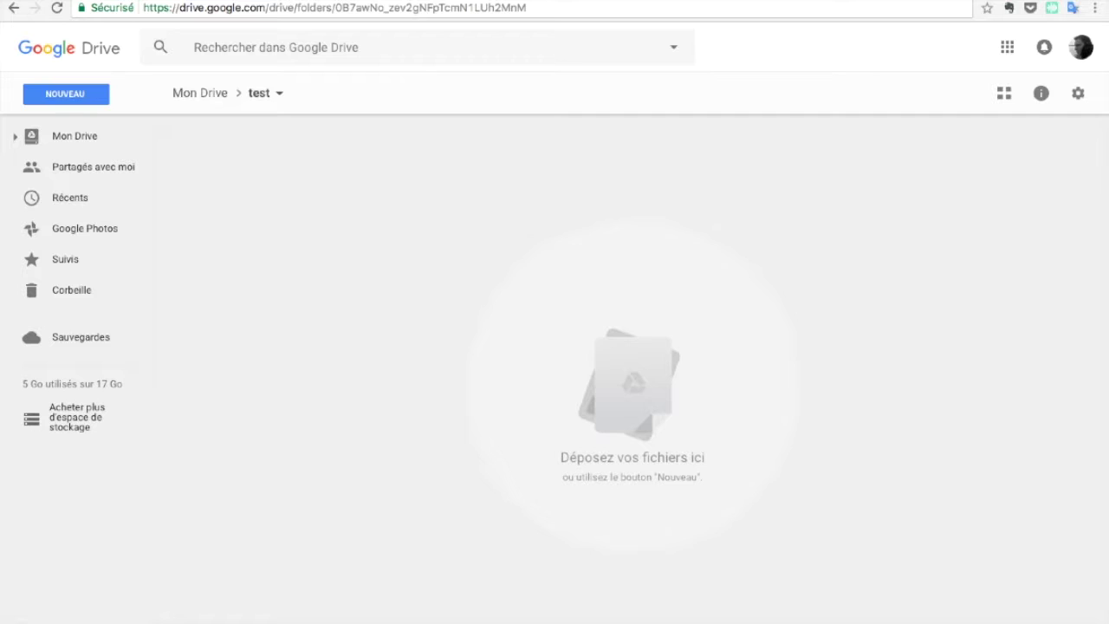
Display the additional file types that can be created in the test folder, including Google Forms.
click(66, 94)
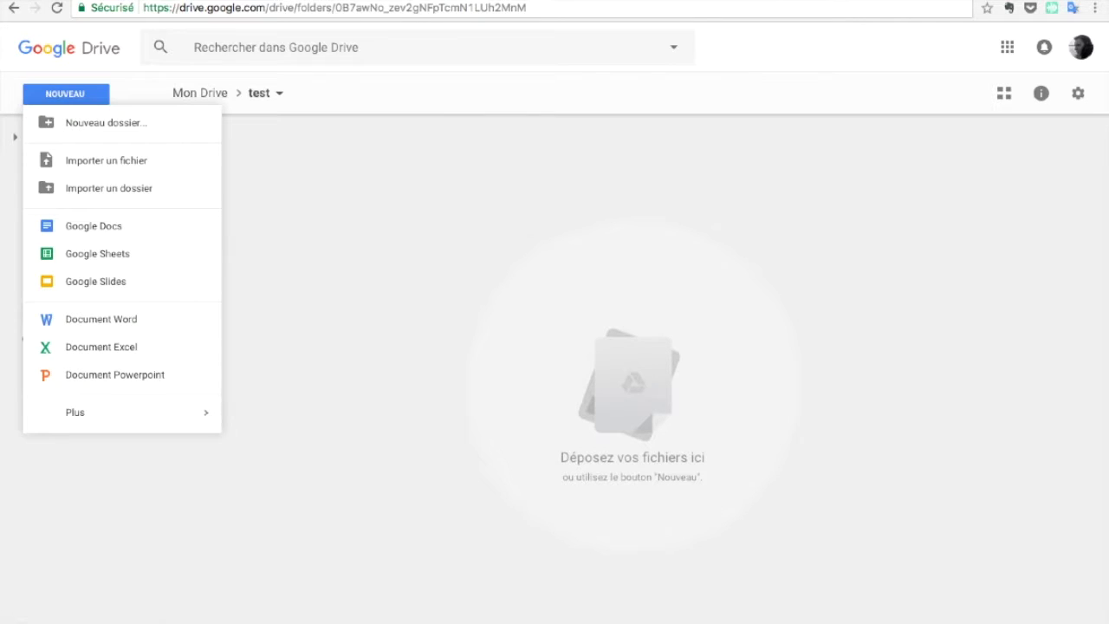
mouse_move(130, 412)
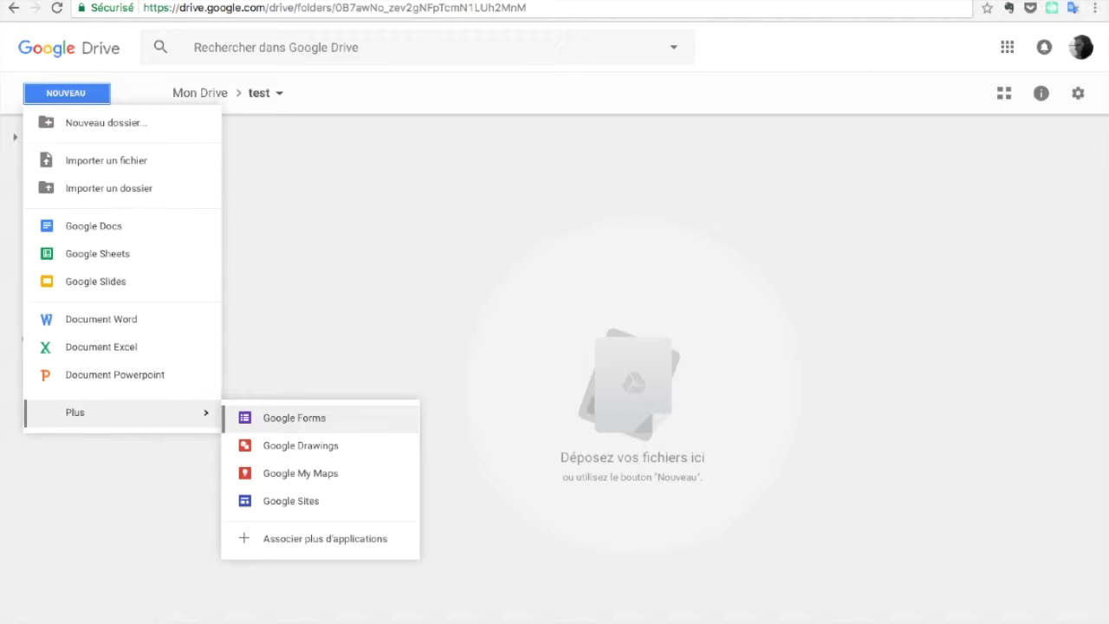
click(503, 347)
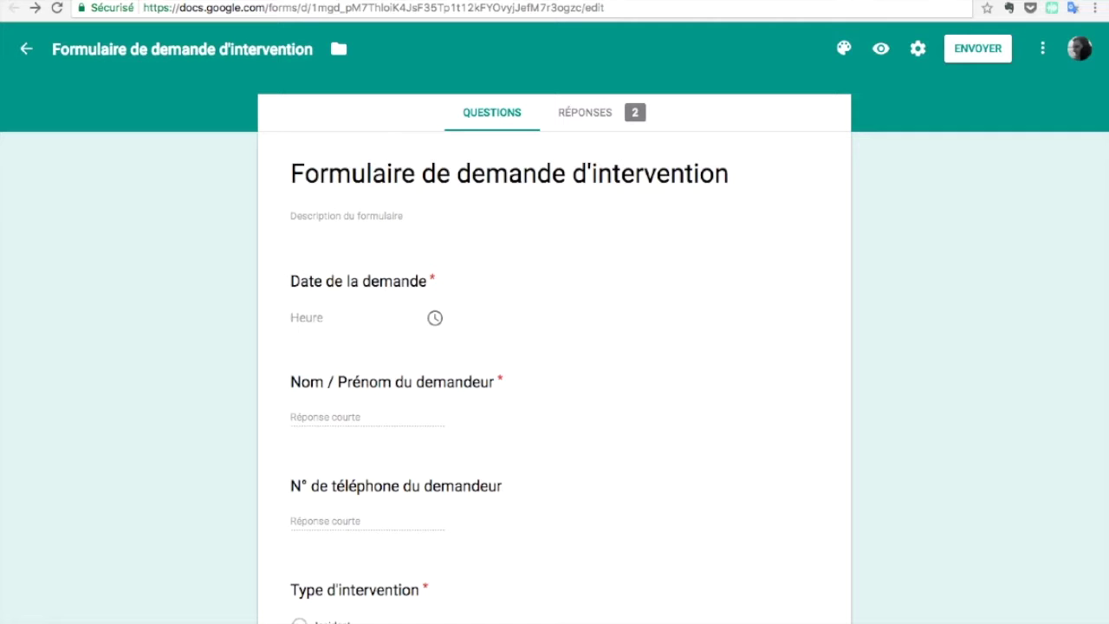
Check the answer types available for the "Date de la demande" question and keep Heure selected.
scroll(555, 373, down, 3)
scroll(433, 212, up, 2)
click(373, 210)
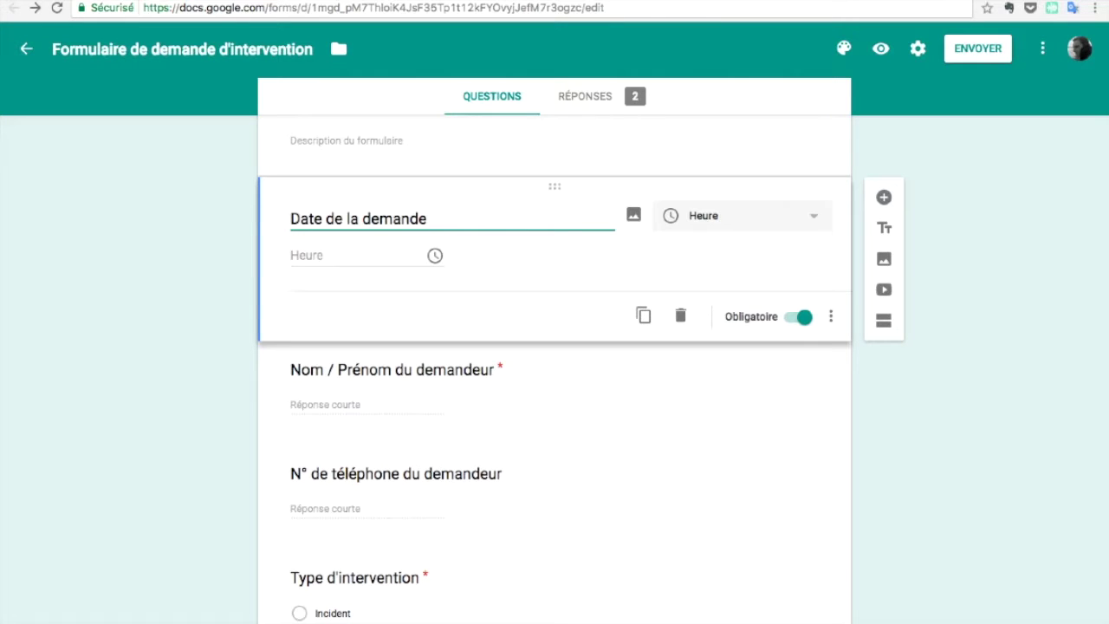
click(741, 216)
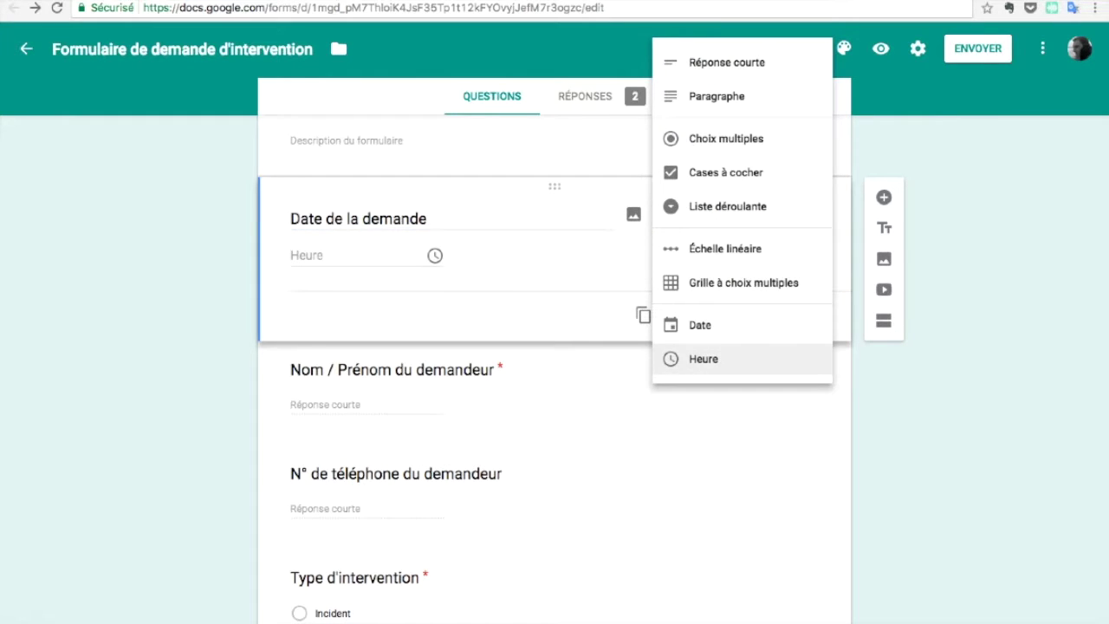
click(703, 359)
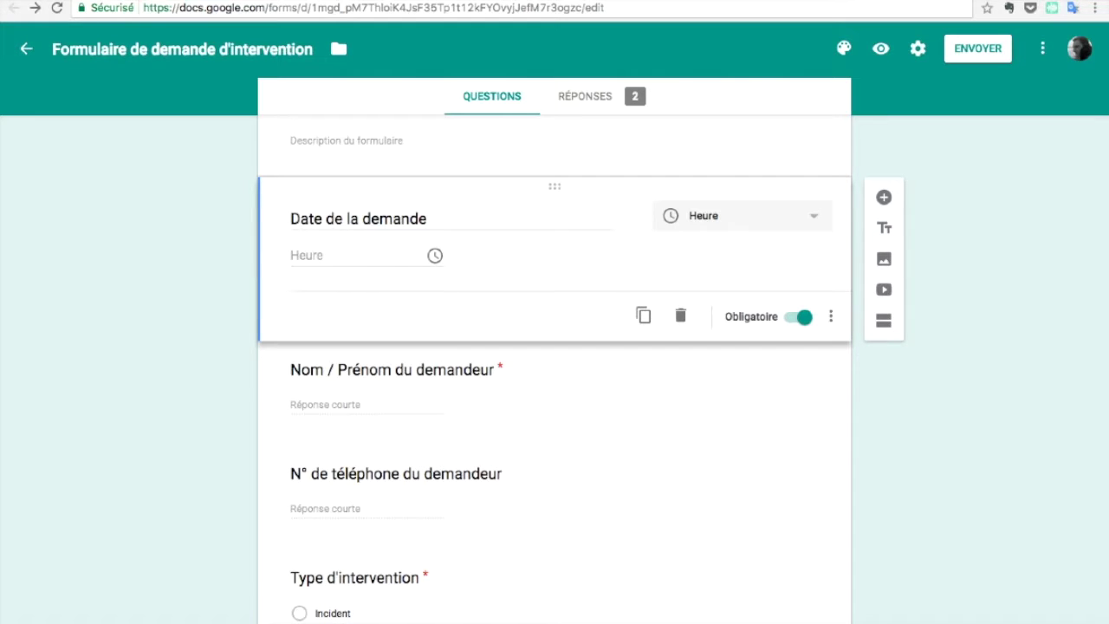
Check the answer types available for the "Nom / Prénom du demandeur" question.
click(520, 381)
scroll(555, 373, down, 1)
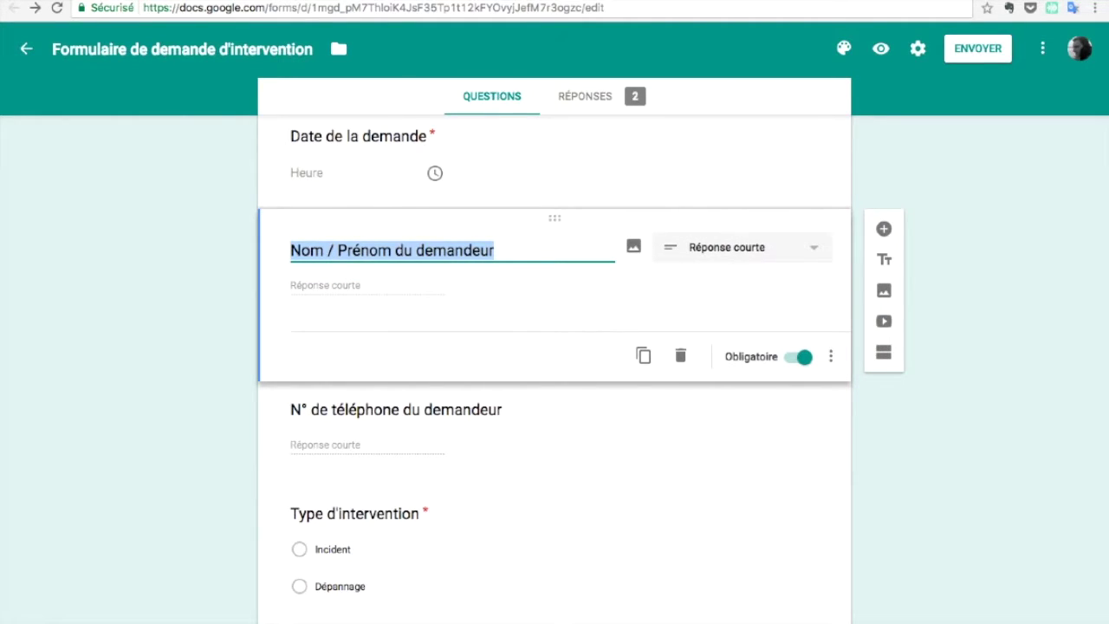
click(743, 248)
click(772, 248)
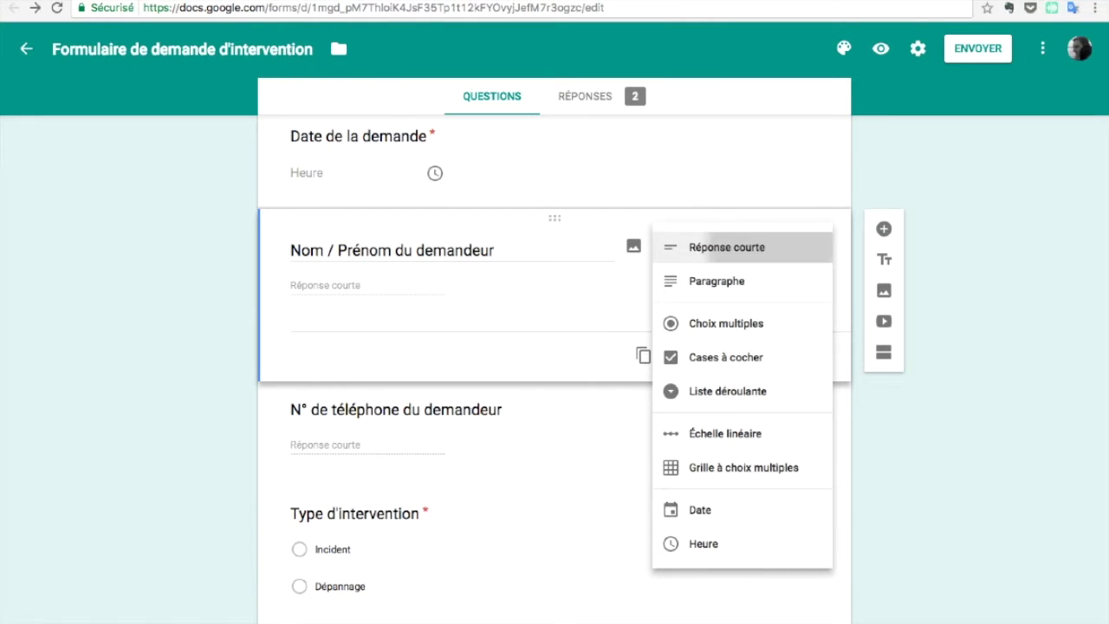
scroll(555, 347, down, 2)
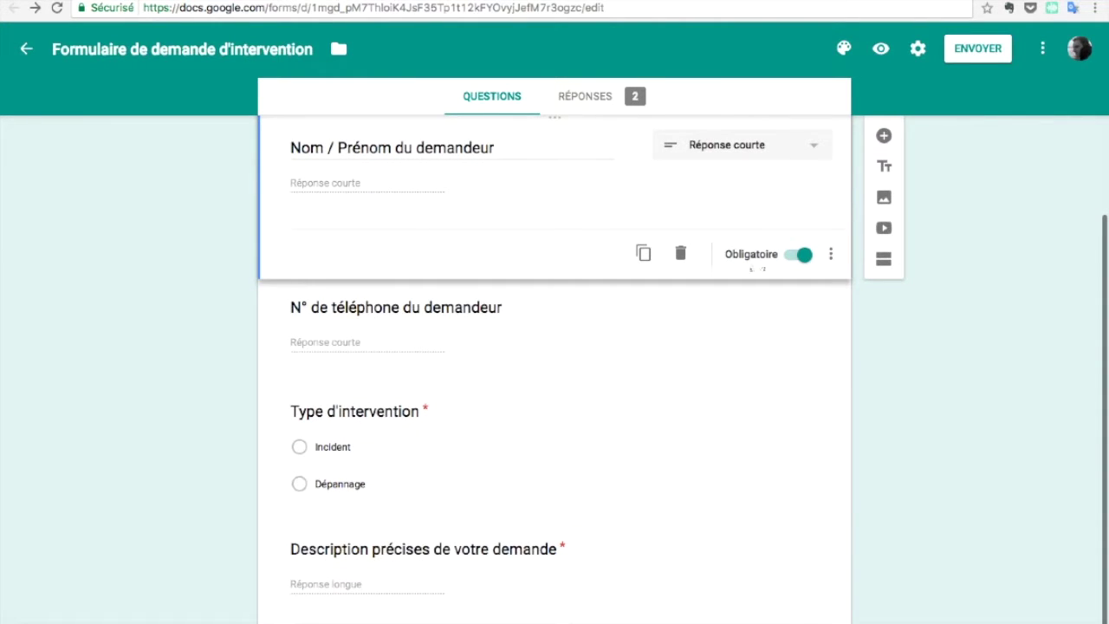
Check the answer type of the "N° de téléphone du demandeur" question.
click(537, 329)
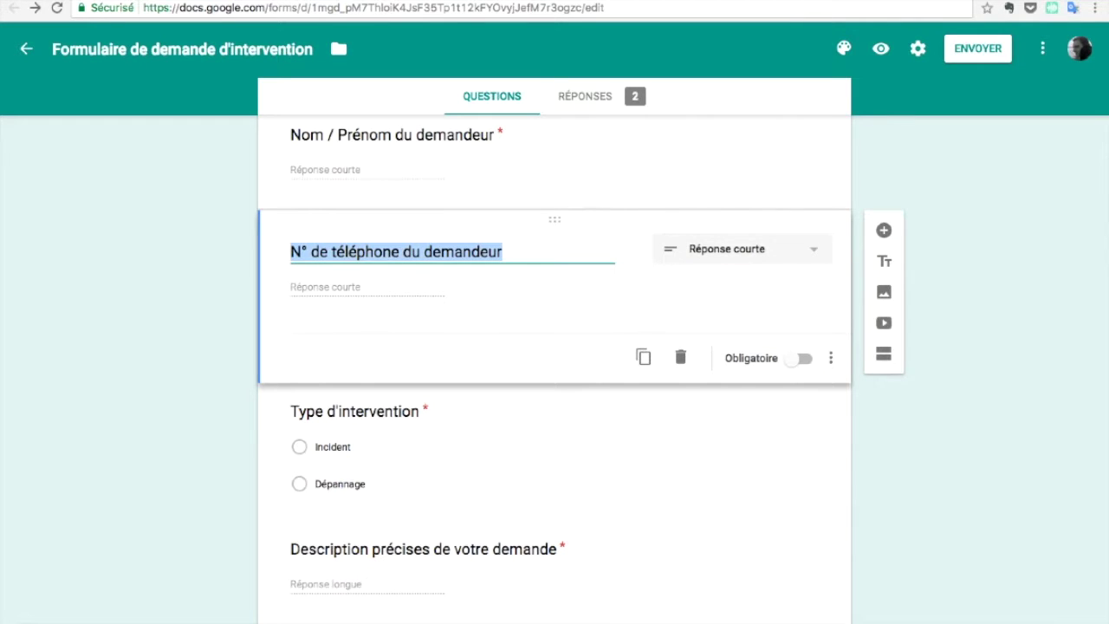
click(741, 249)
click(741, 248)
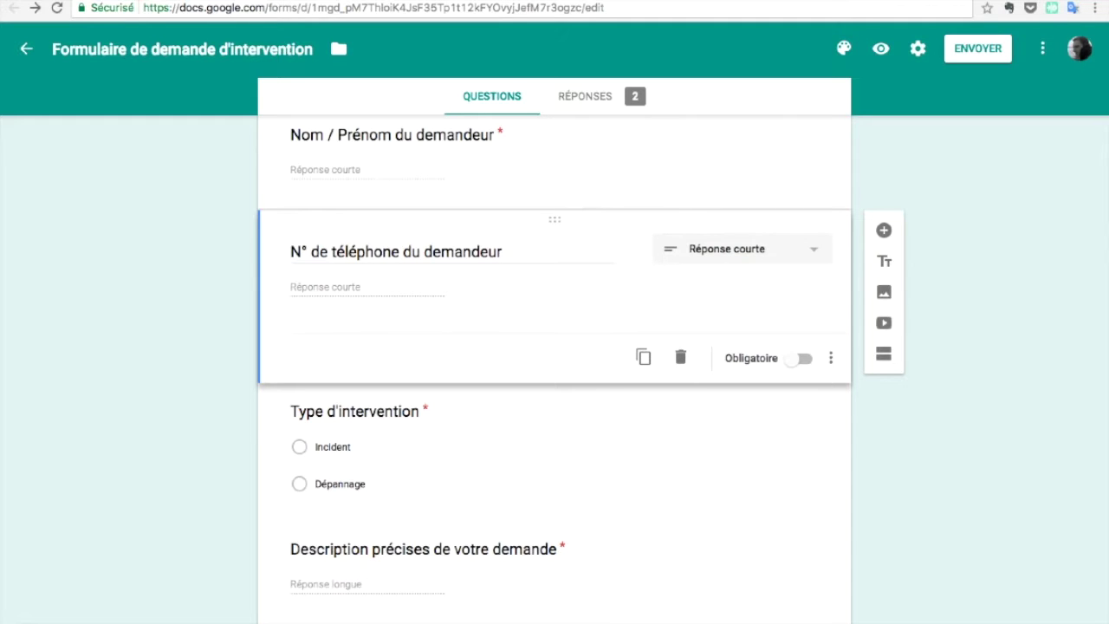
Review the "Type d'intervention" choices and the answer type of "Description précises de votre demande", keeping Paragraphe selected.
click(416, 440)
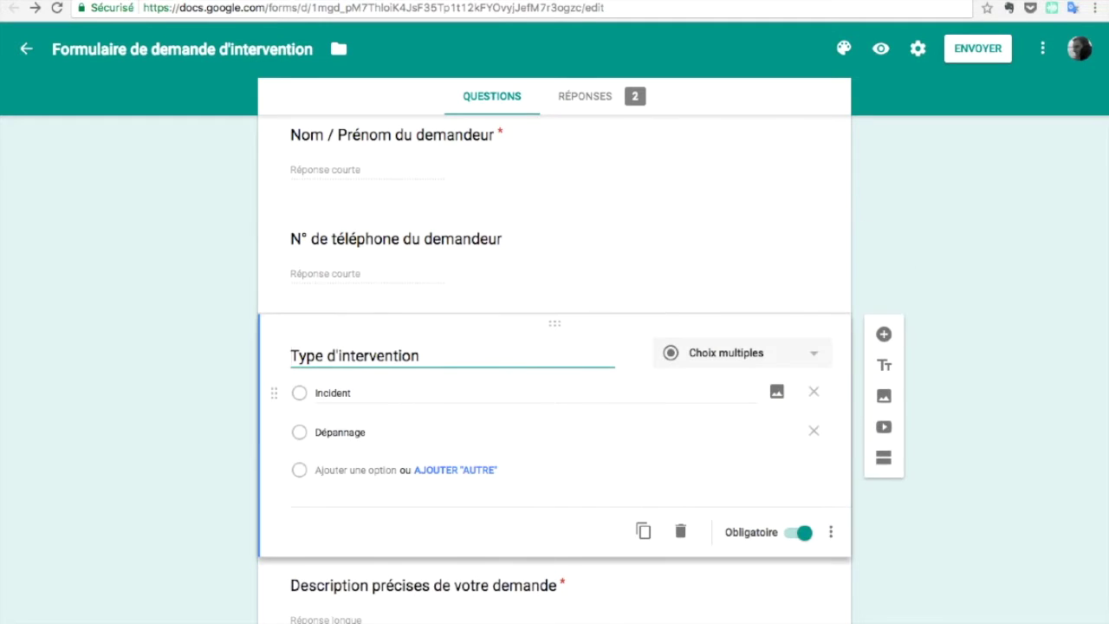
scroll(434, 374, down, 2)
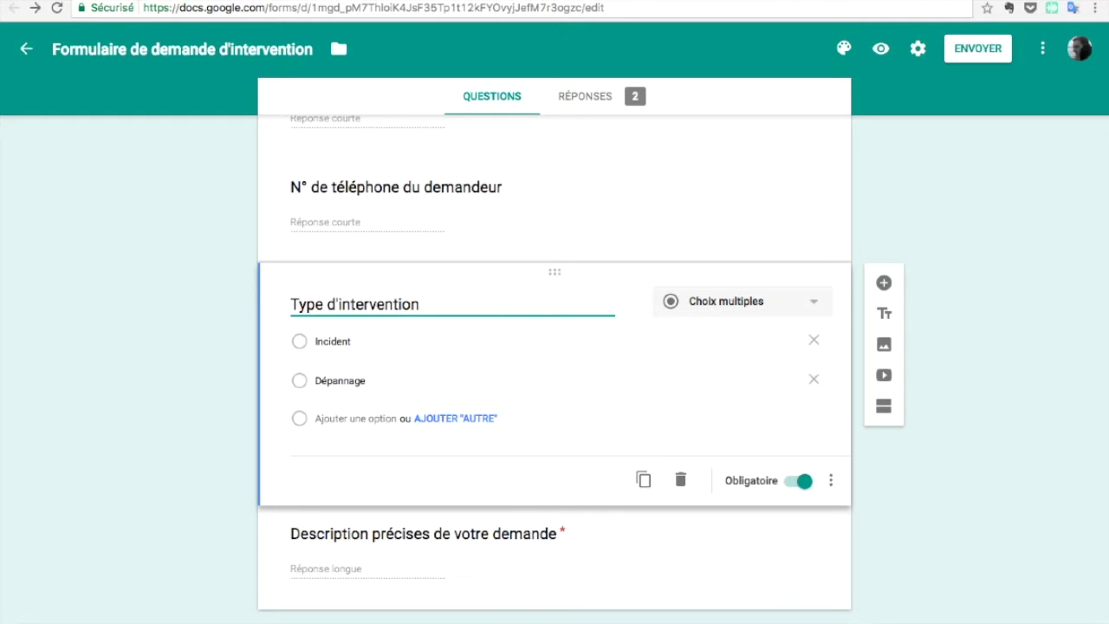
click(552, 527)
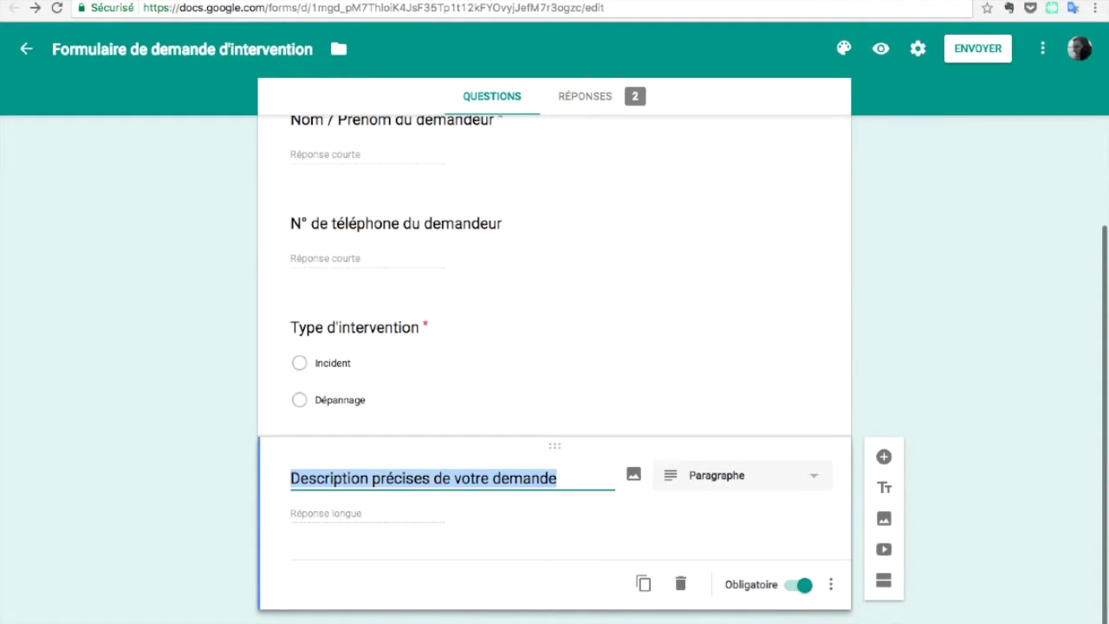
click(741, 475)
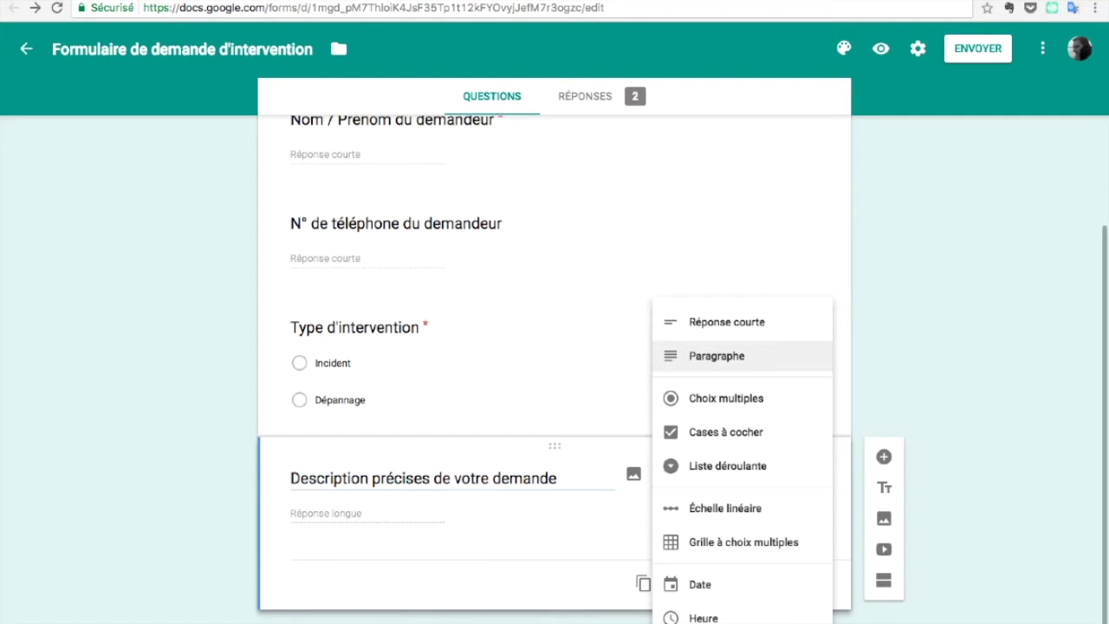
click(716, 355)
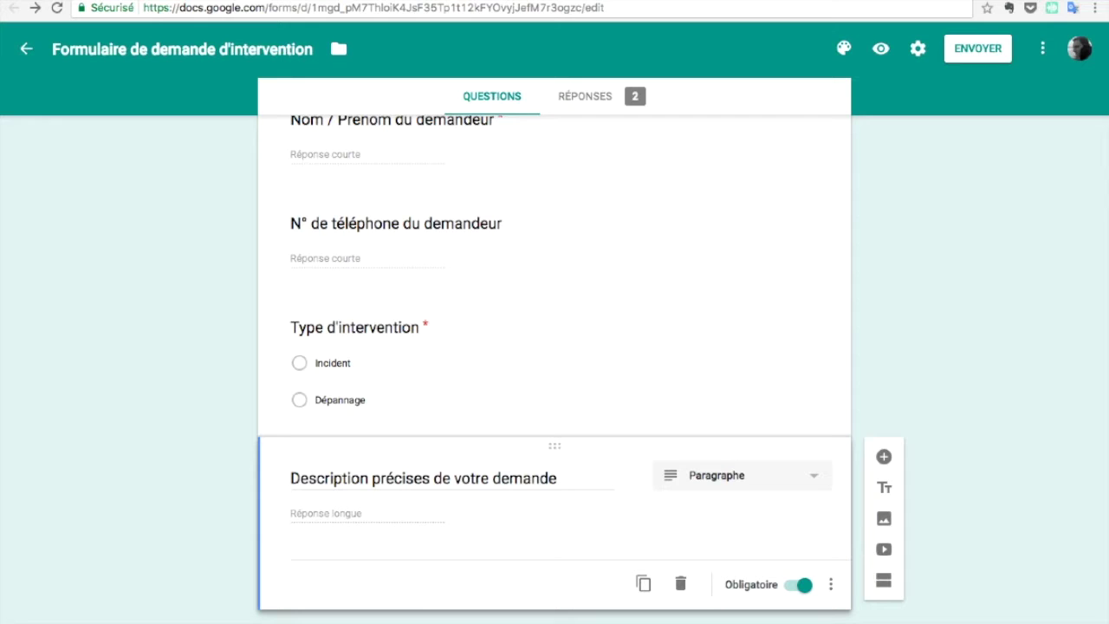
Open the form's preview and look through its questions from start to end.
scroll(702, 294, up, 5)
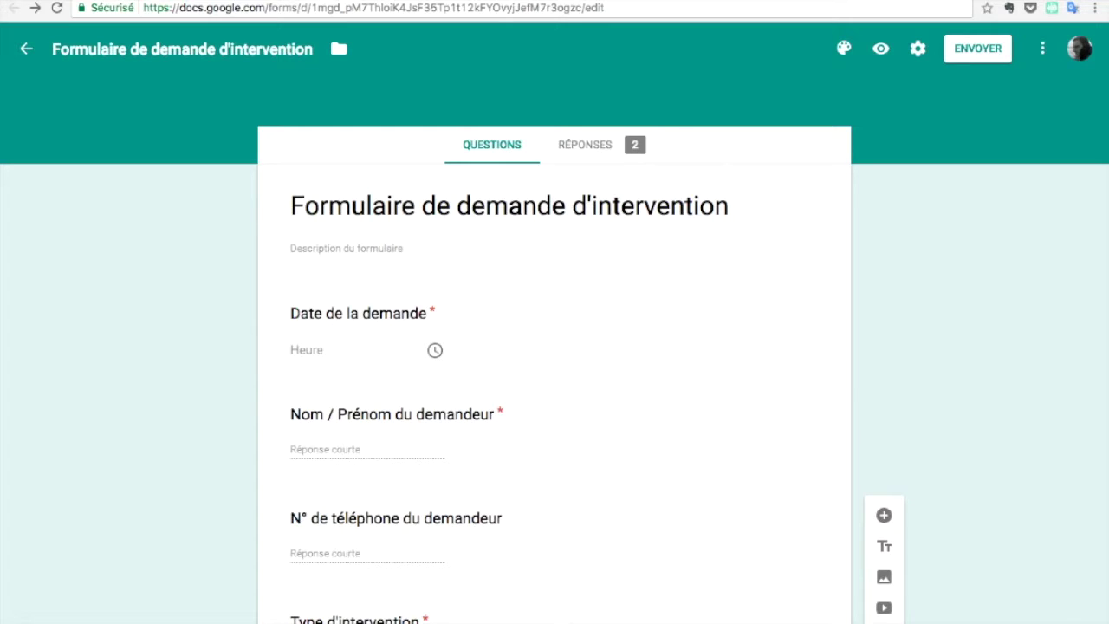
click(881, 49)
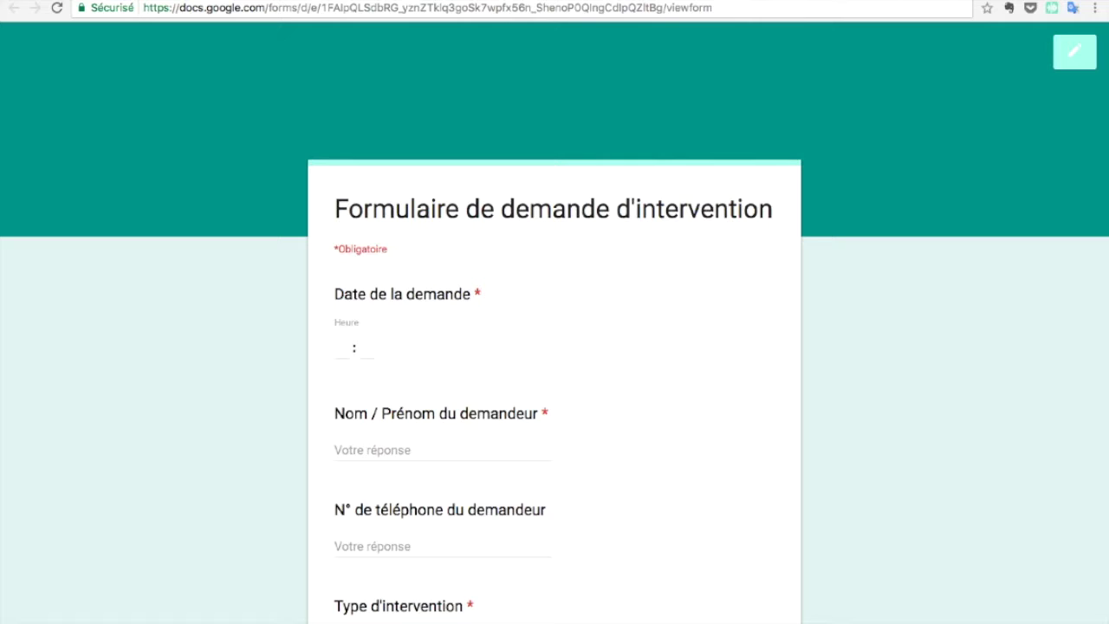
scroll(555, 347, down, 5)
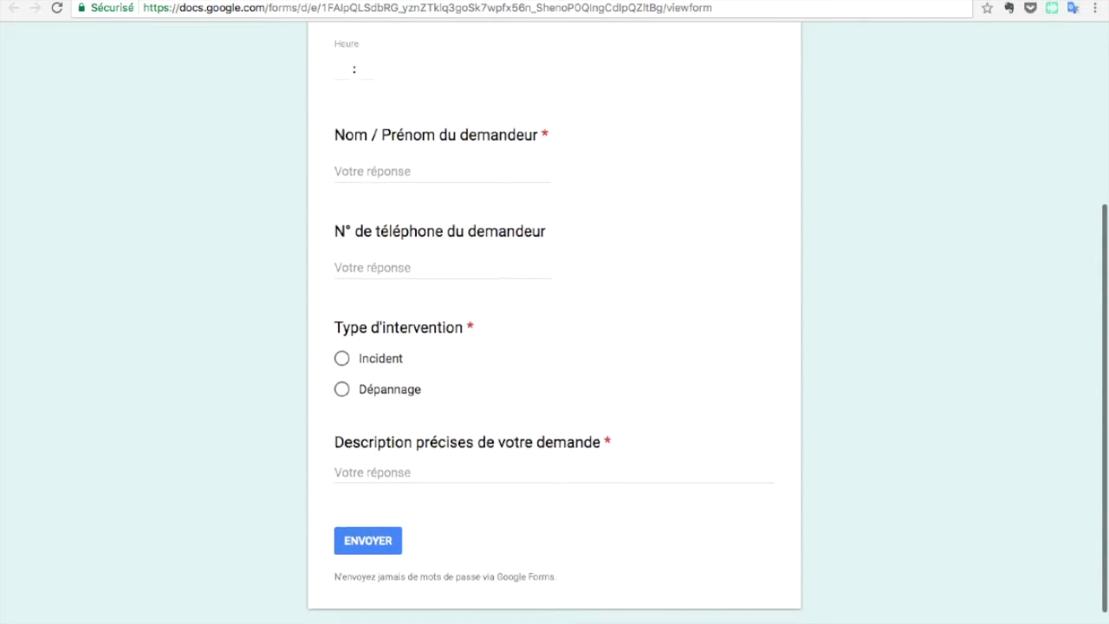
scroll(555, 347, up, 5)
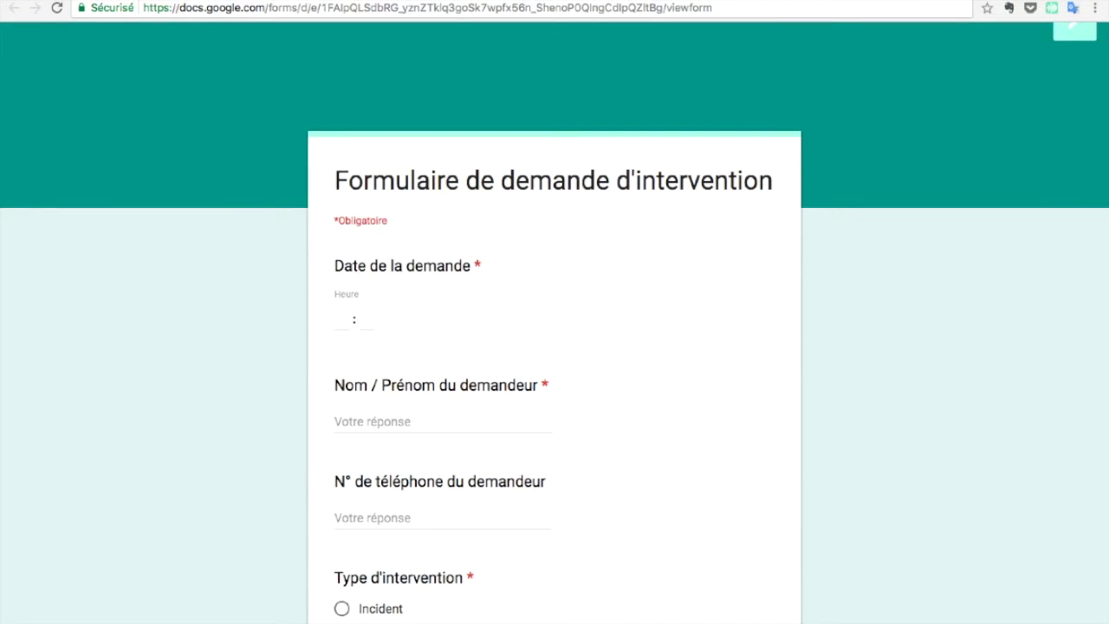
Enter 10:00 as the time under "Date de la demande" and fill in the requester's full name.
scroll(555, 346, down, 1)
click(343, 246)
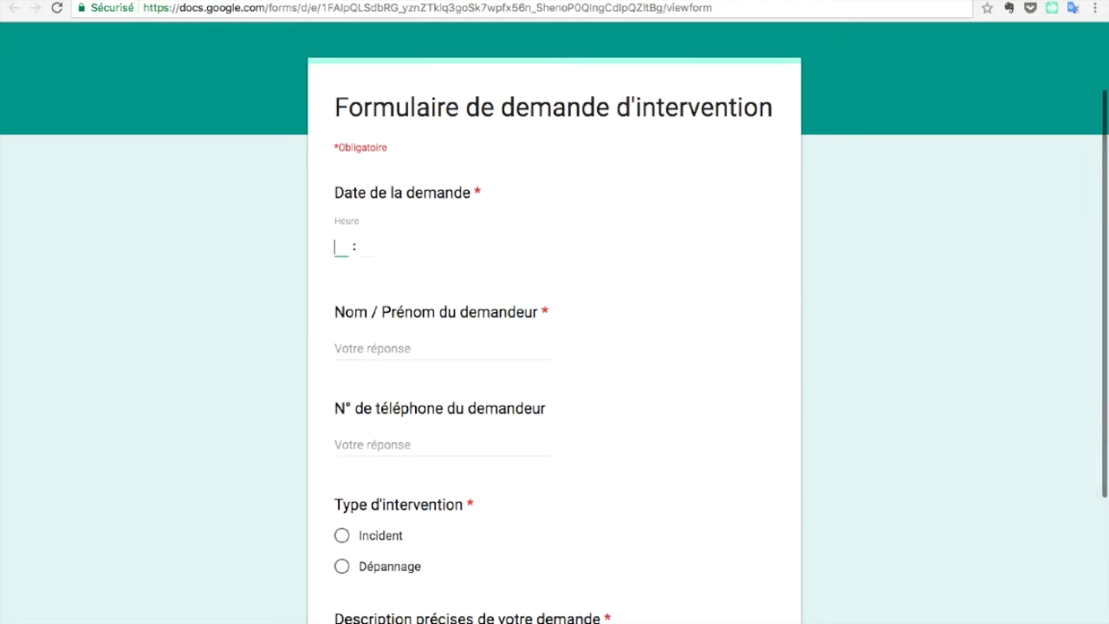
text(10)
key(Tab)
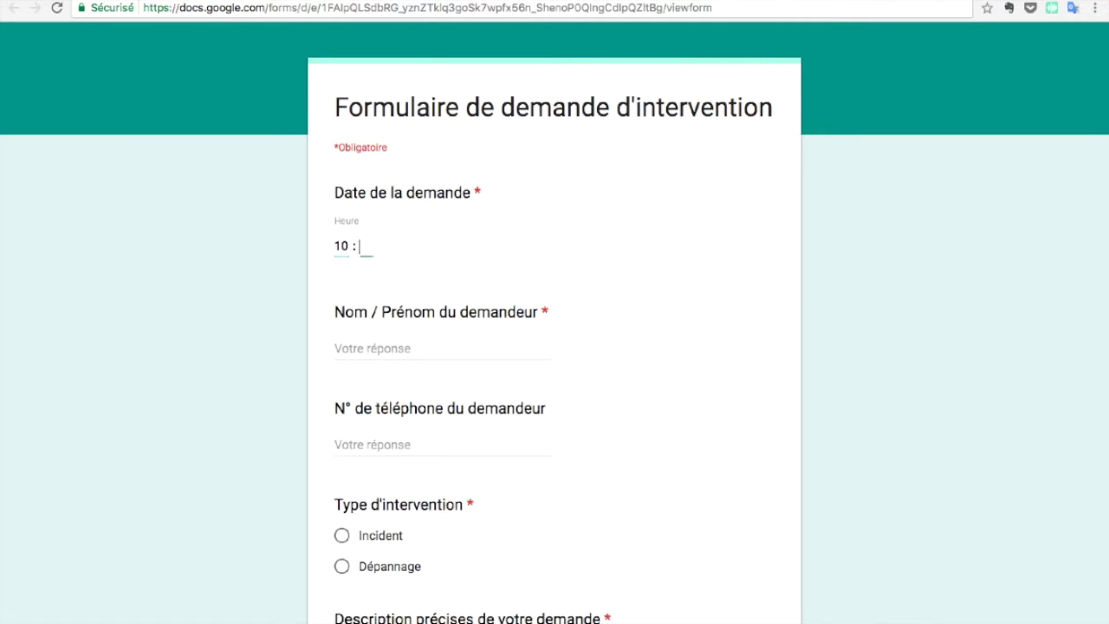
text(00)
key(Tab)
text(Doe John)
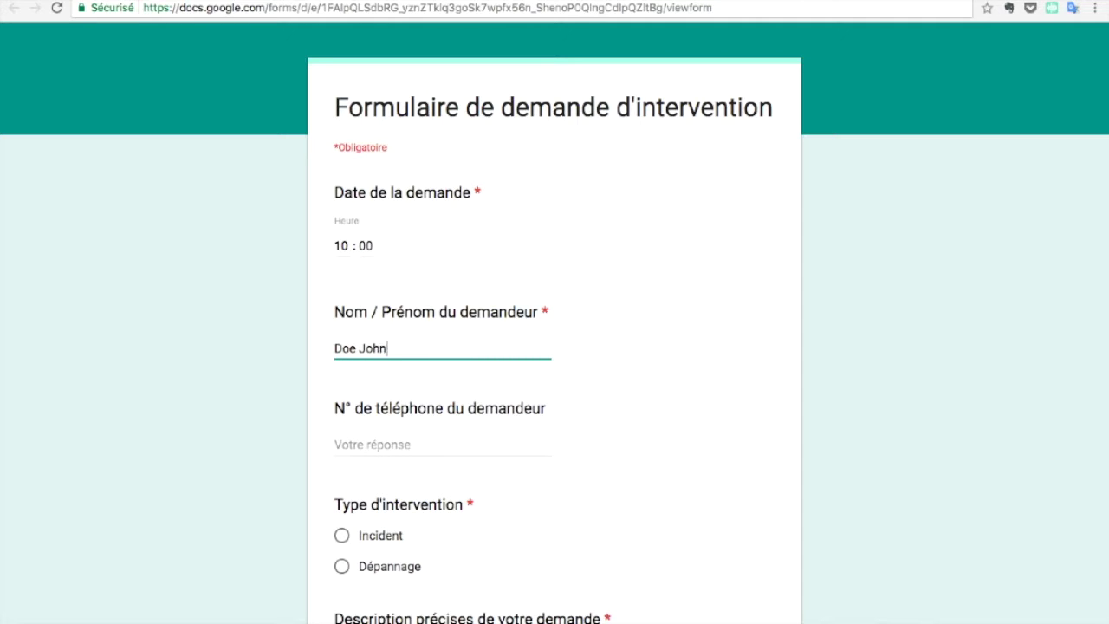
Fill in the requester's phone number in the previewed form.
scroll(555, 347, down, 2)
key(Tab)
text(0)
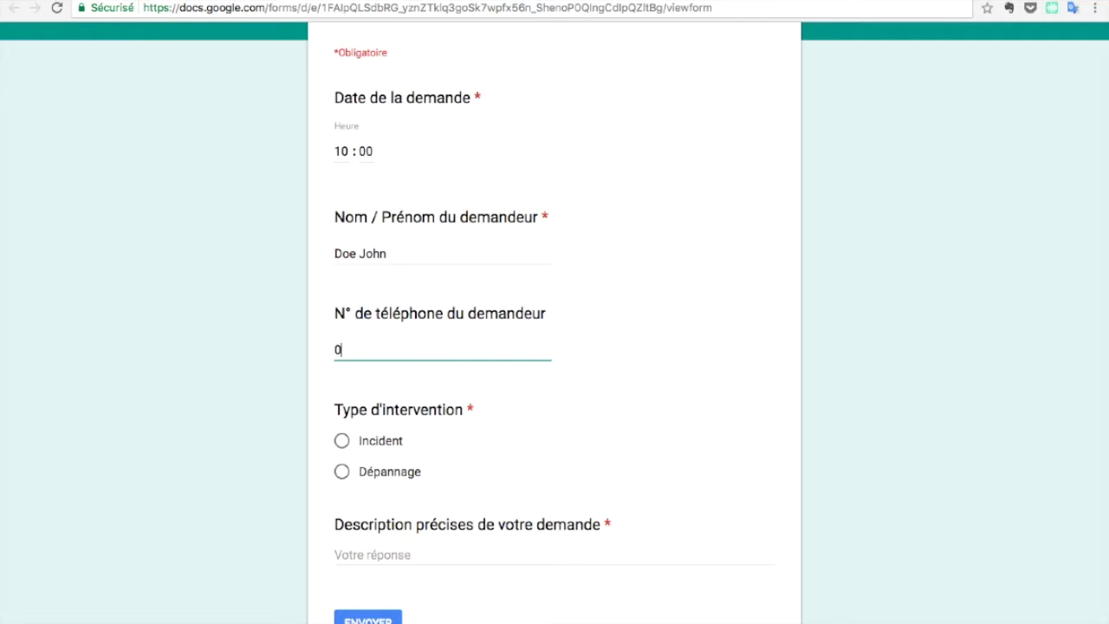
text(23466)
scroll(554, 347, down, 1)
text(55)
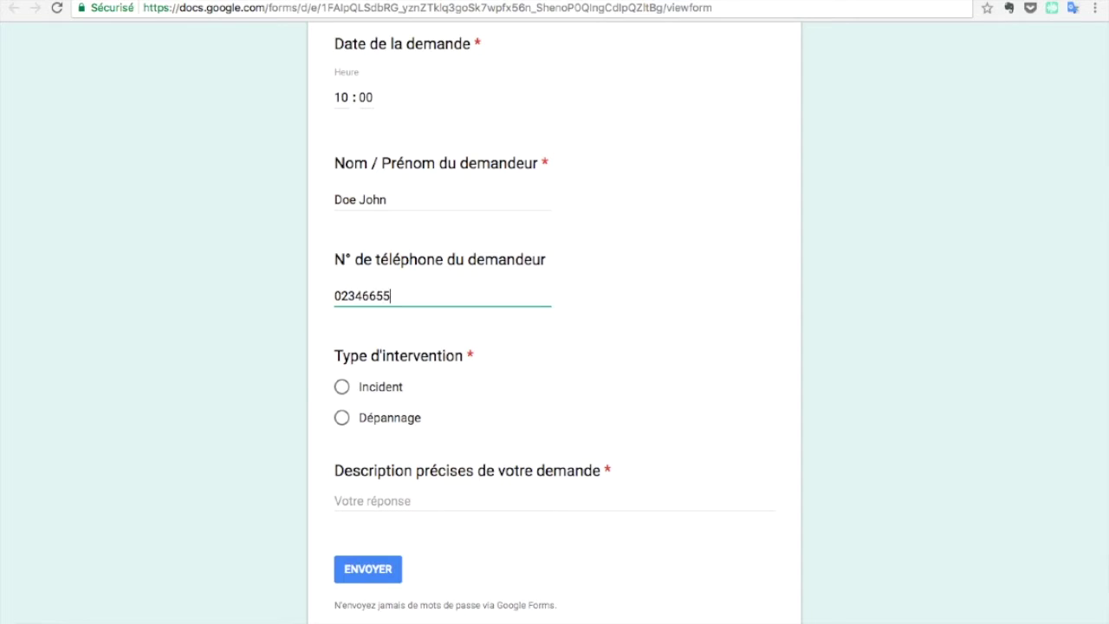
Submit the request with Dépannage as the intervention type and "Problème d'écran" as its description.
click(342, 418)
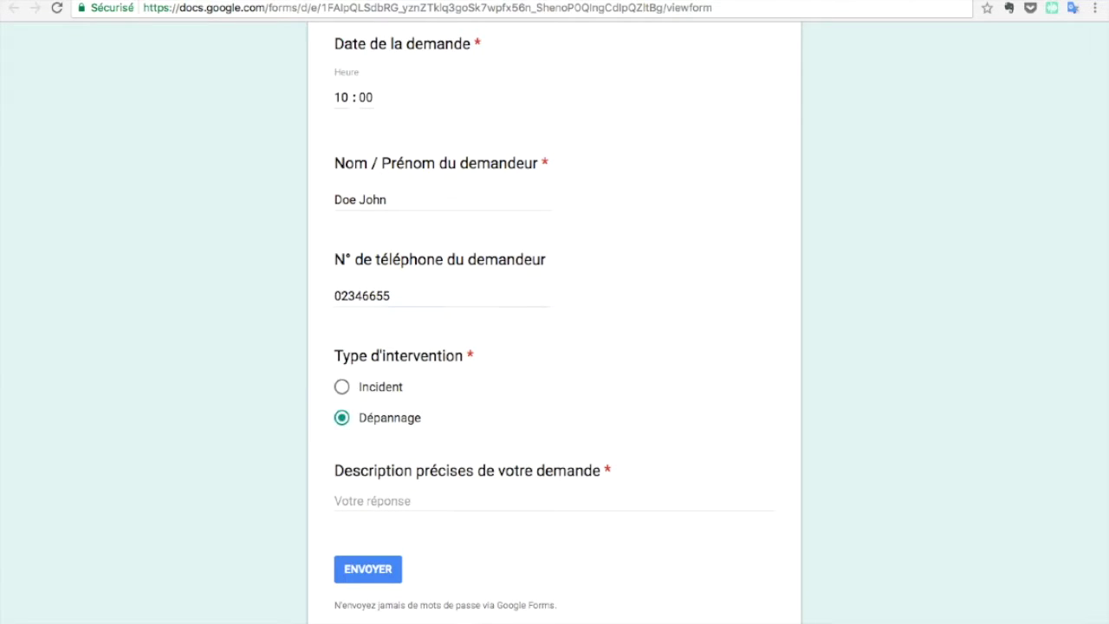
click(441, 501)
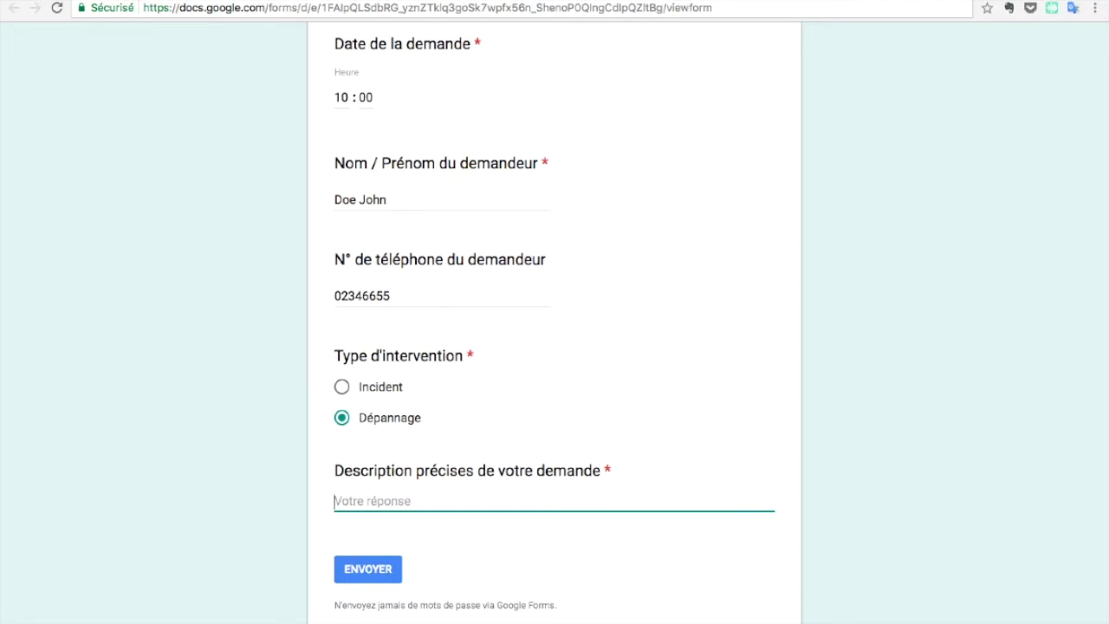
text(Problème d'a)
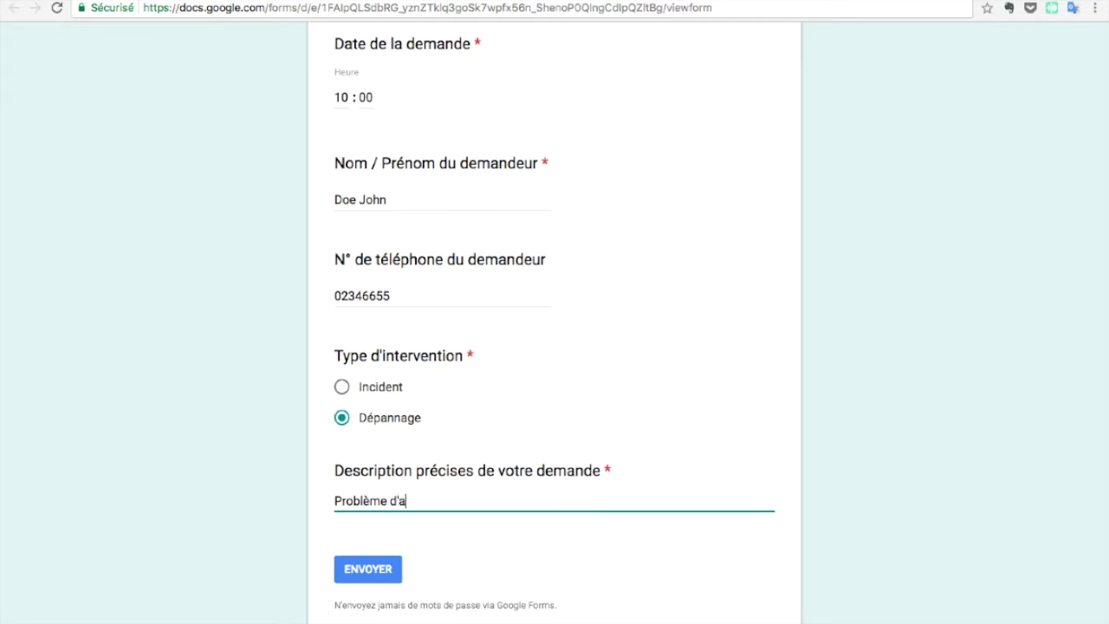
key(BackSpace)
text(écran)
click(369, 569)
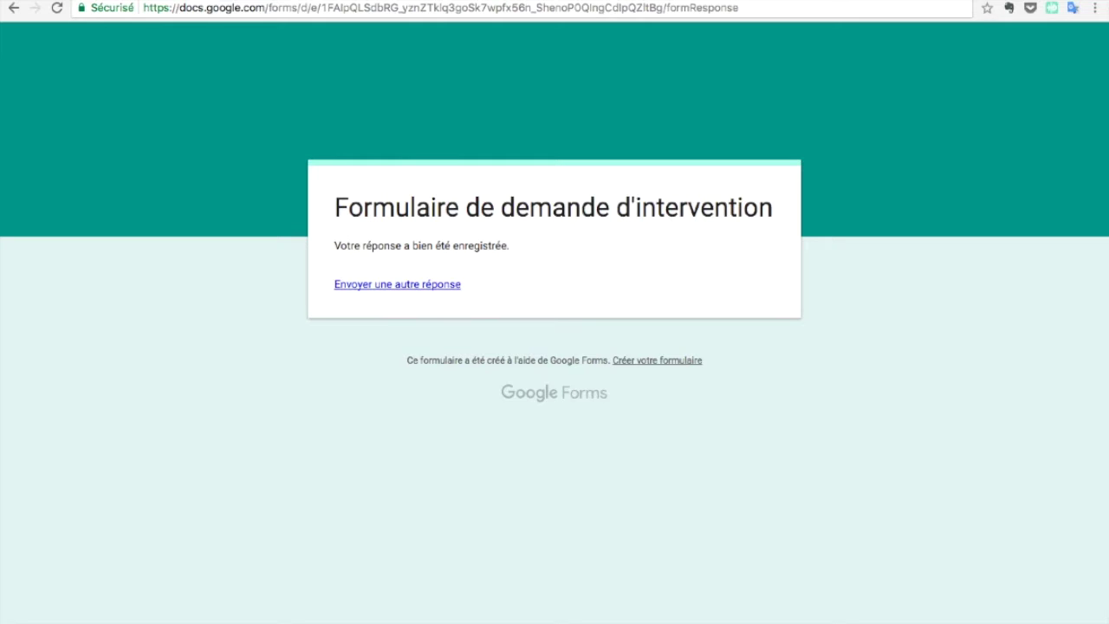
Return to the form editor and review the individual responses it has received.
key(ctrl+shift+Tab)
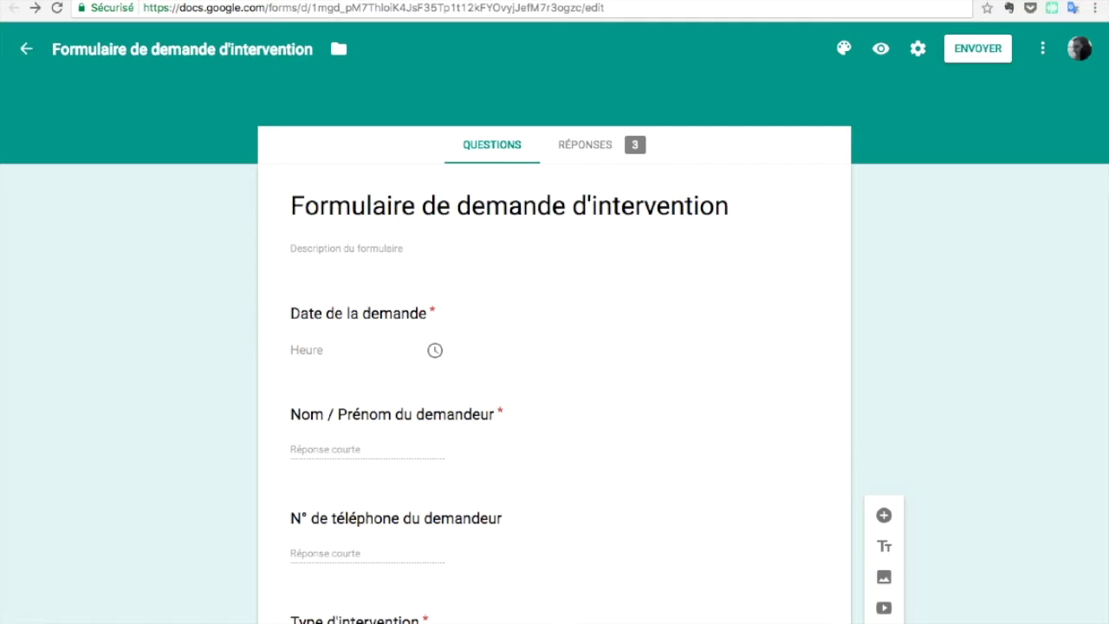
click(585, 145)
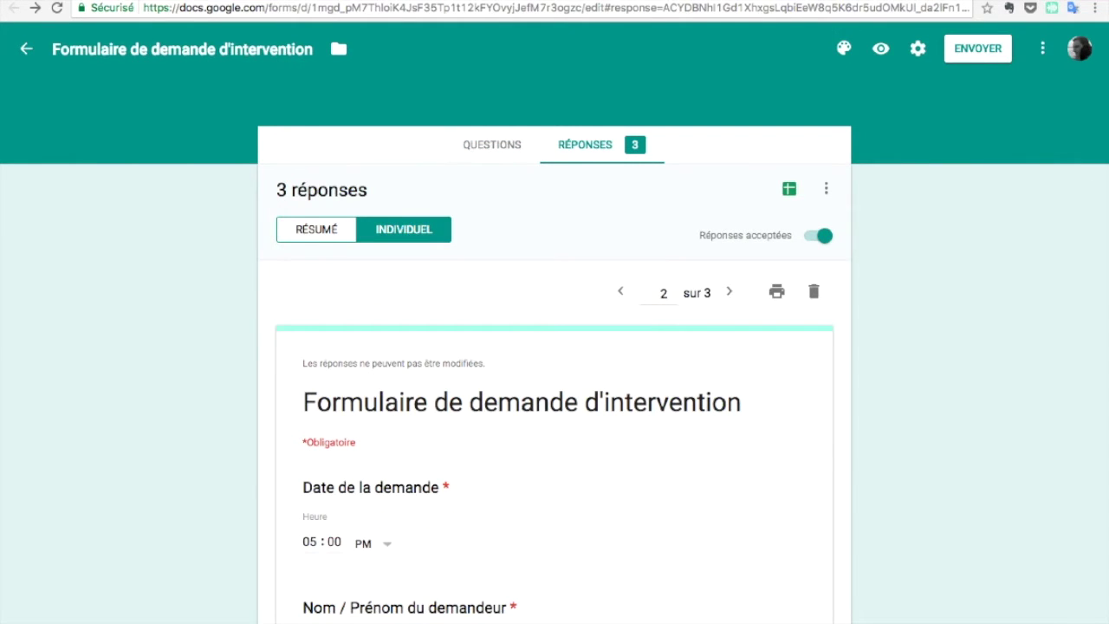
scroll(555, 346, down, 5)
scroll(554, 347, up, 3)
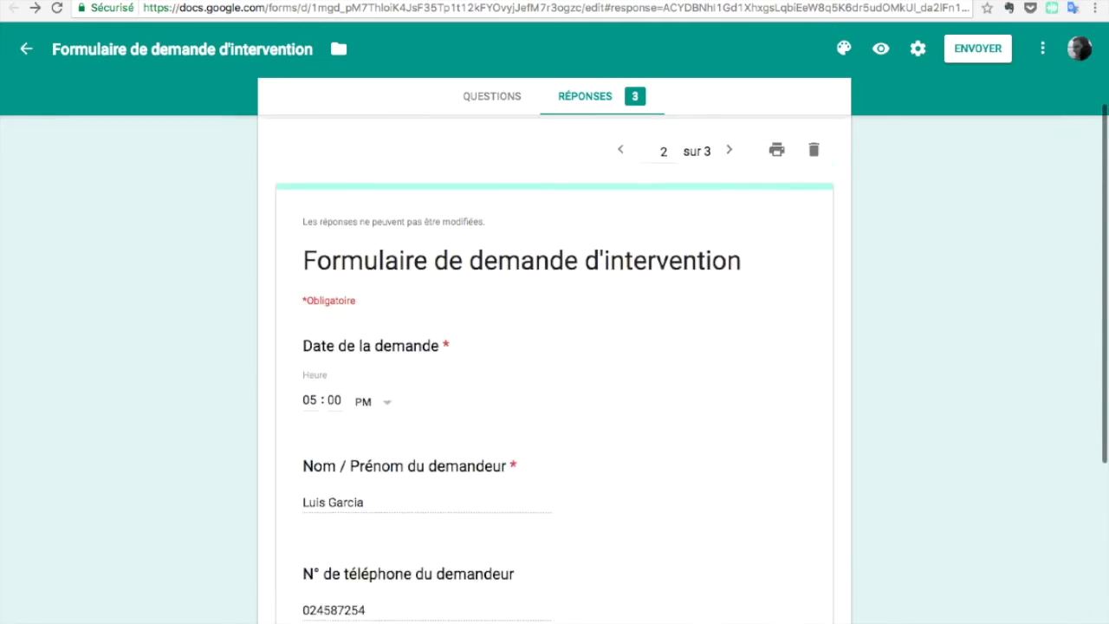
scroll(555, 347, up, 2)
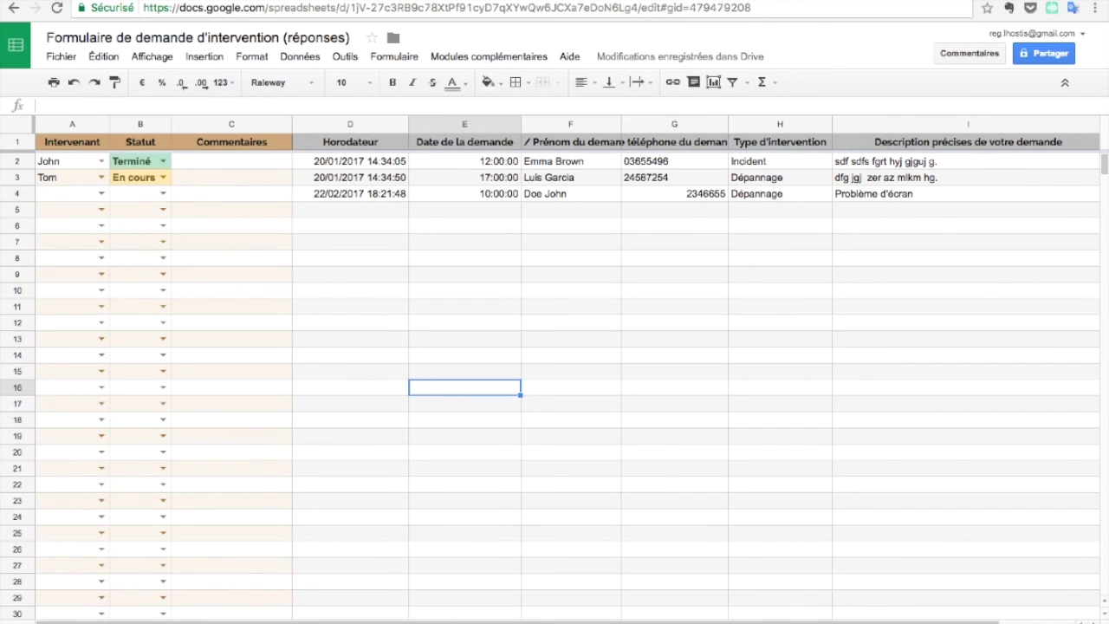
Assign the third person in the Intervenant list to the new request in row 4.
click(102, 194)
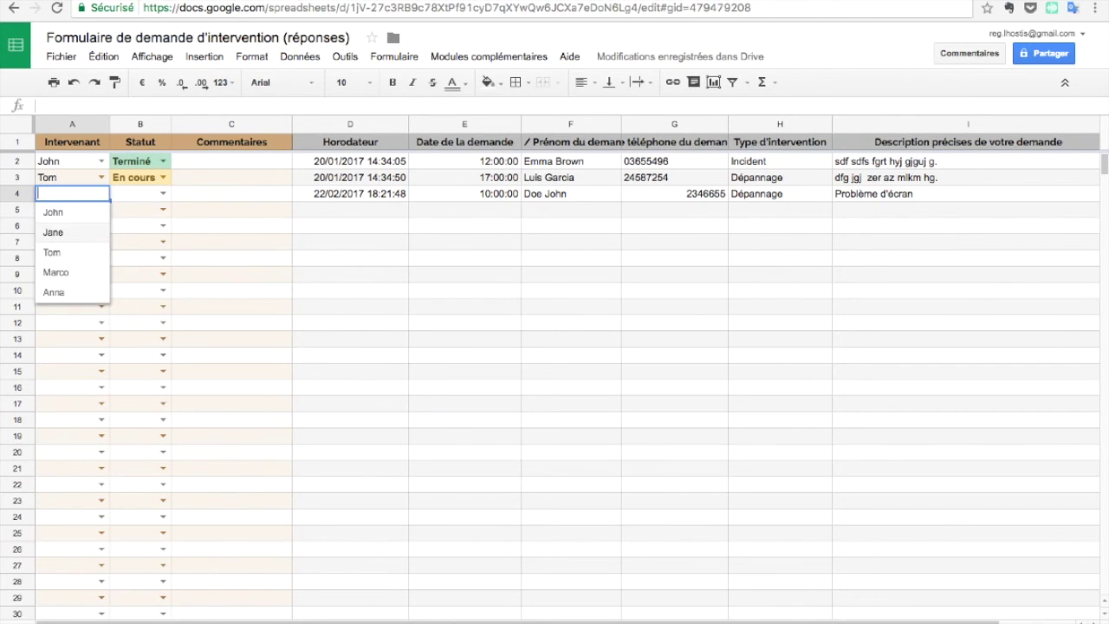
key(Down)
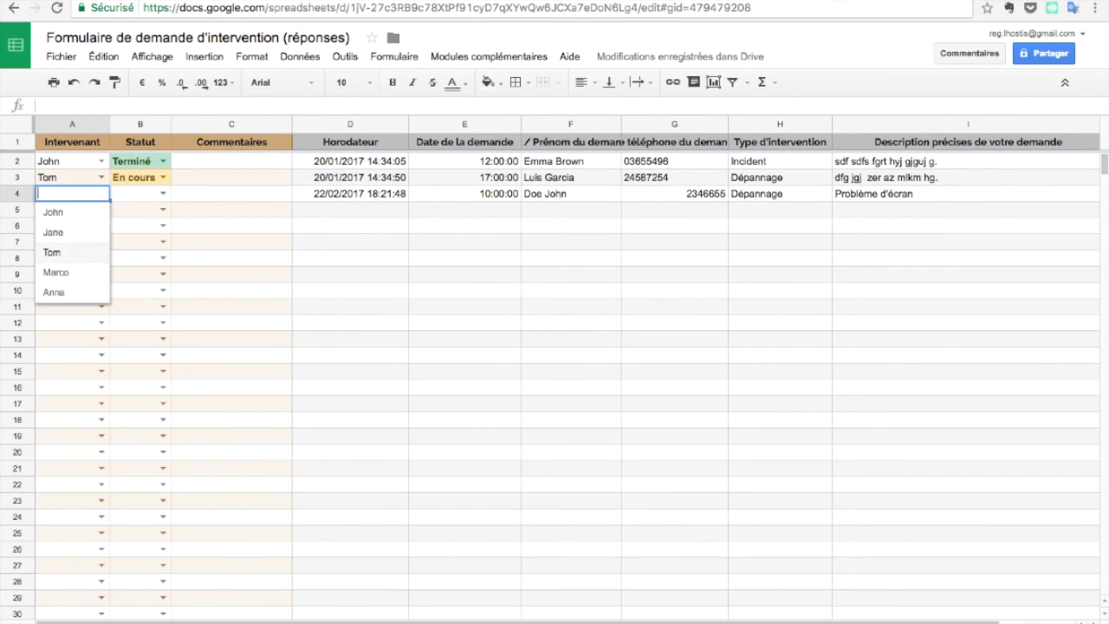
key(Return)
Set the Statut of the request in row 4 to "En cours" and select its Commentaires cell.
click(163, 193)
key(Down)
key(Down)
key(Down)
key(Up)
key(Up)
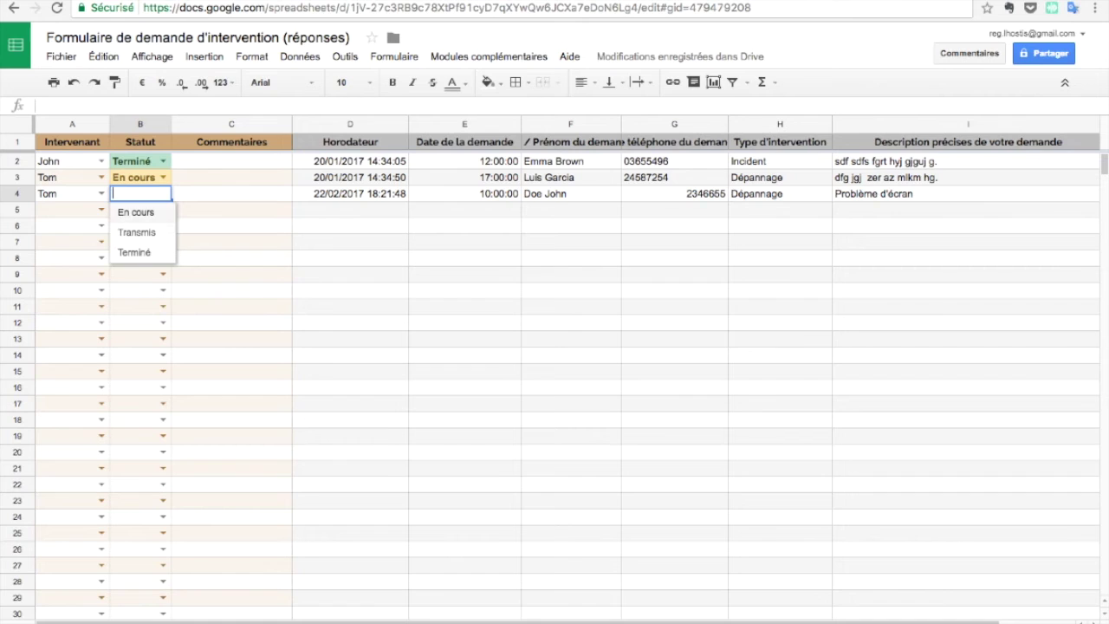
key(Return)
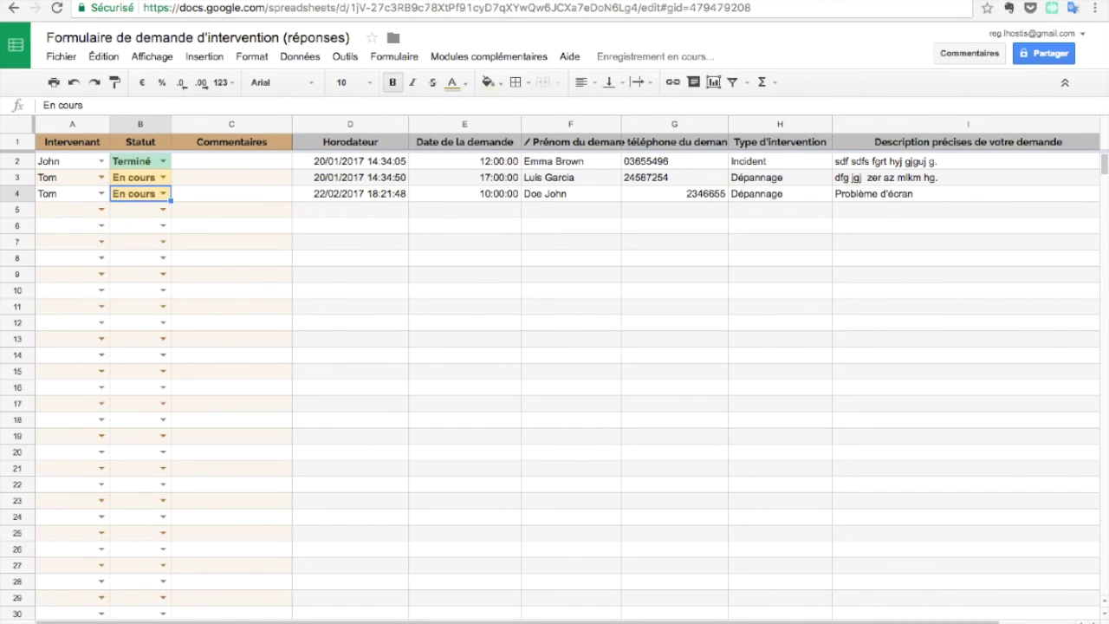
click(231, 194)
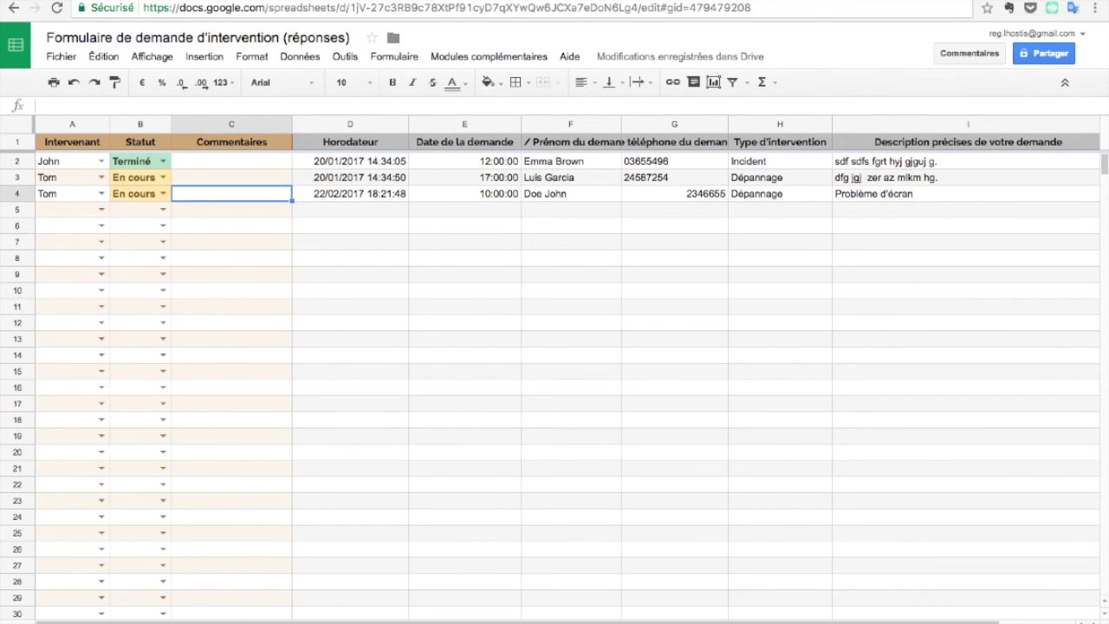